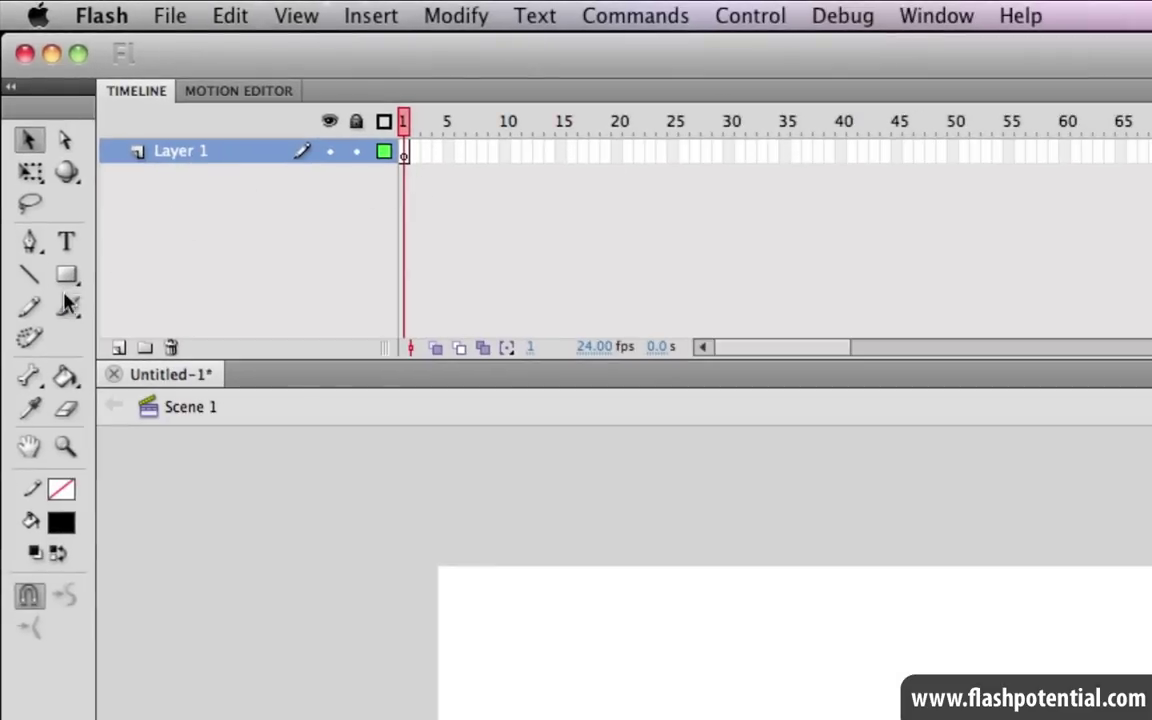
Step: Paint a black stick figure at stage centre with the Brush: head, body, two legs and arms
left_click(76, 352)
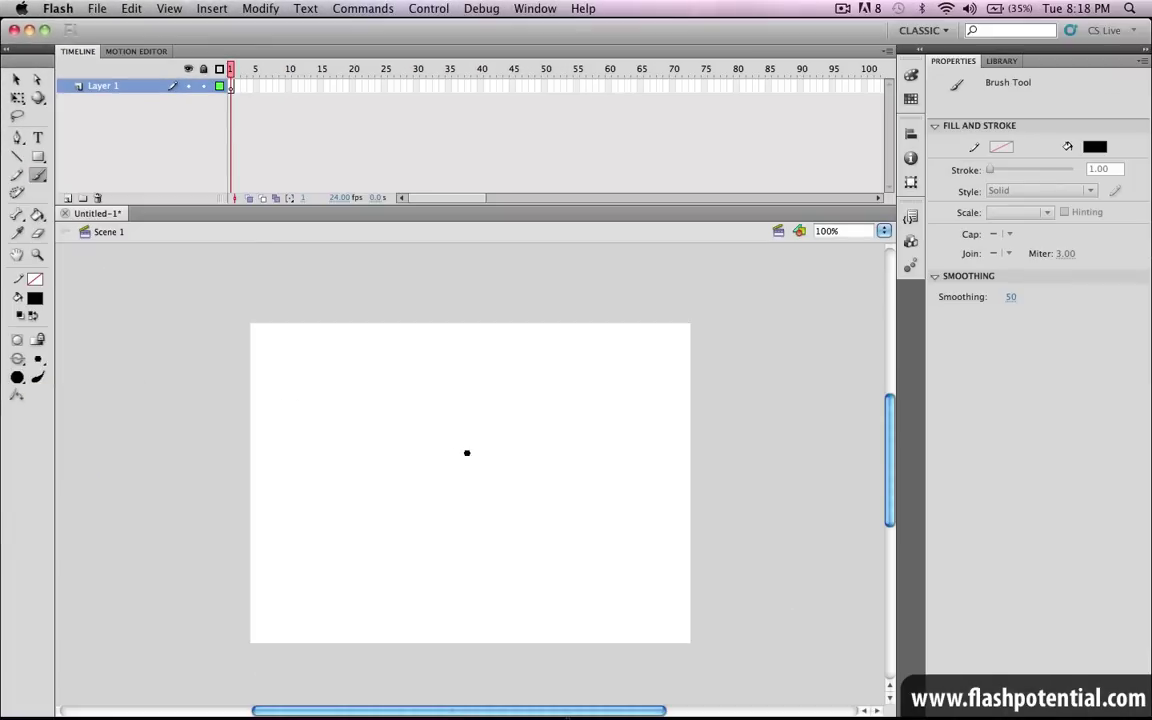
mouse_move(457, 438)
left_mouse_down()
mouse_move(470, 380)
mouse_move(453, 371)
mouse_move(457, 496)
mouse_move(428, 567)
left_mouse_up()
left_click_drag(456, 515, 478, 570)
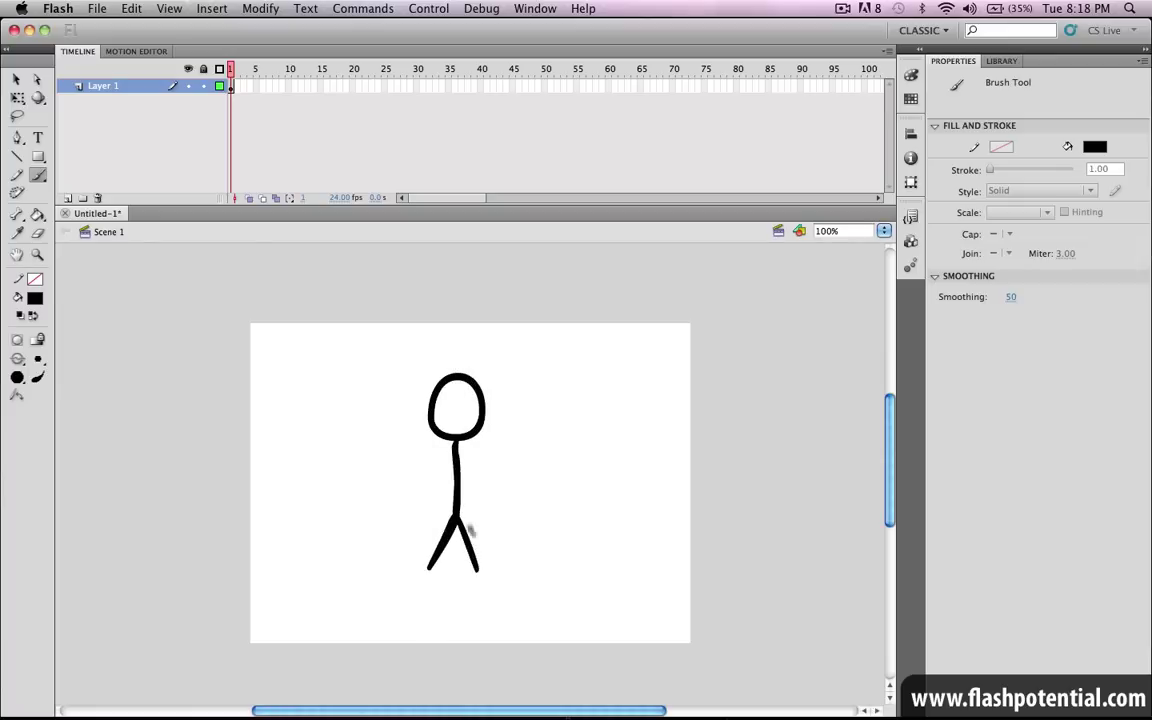
left_click_drag(428, 483, 494, 480)
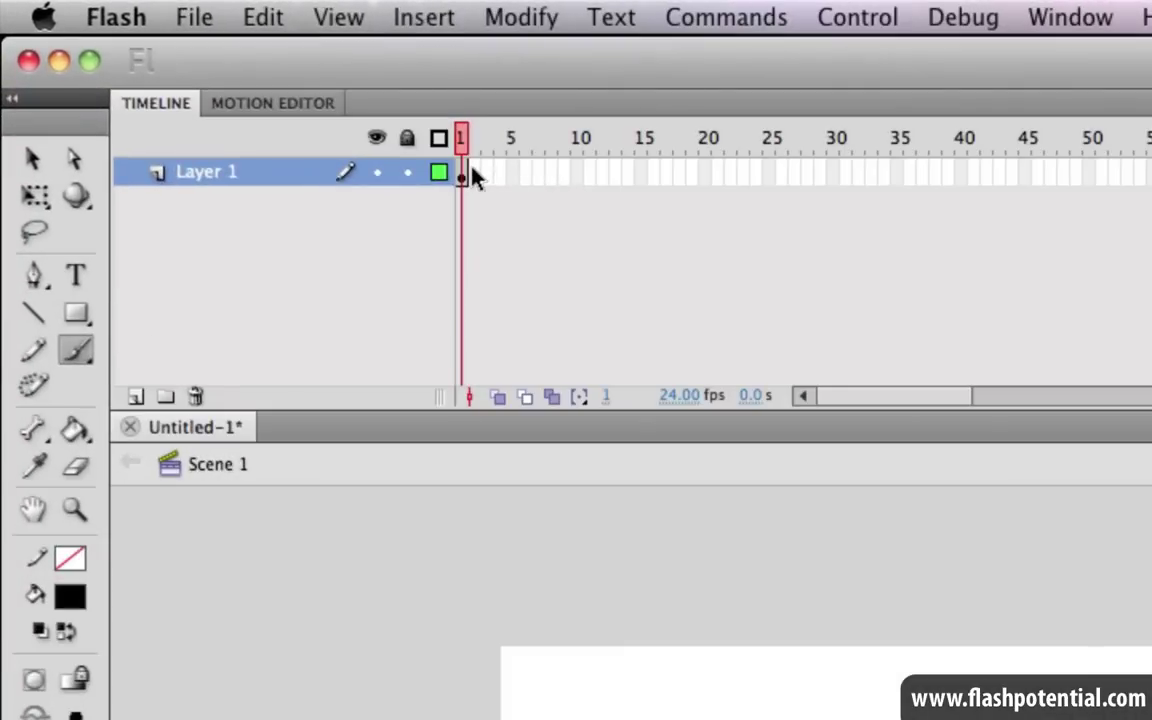
Step: Insert a blank keyframe at frame 2 of Layer 1 via the frame context menu
right_click(474, 176)
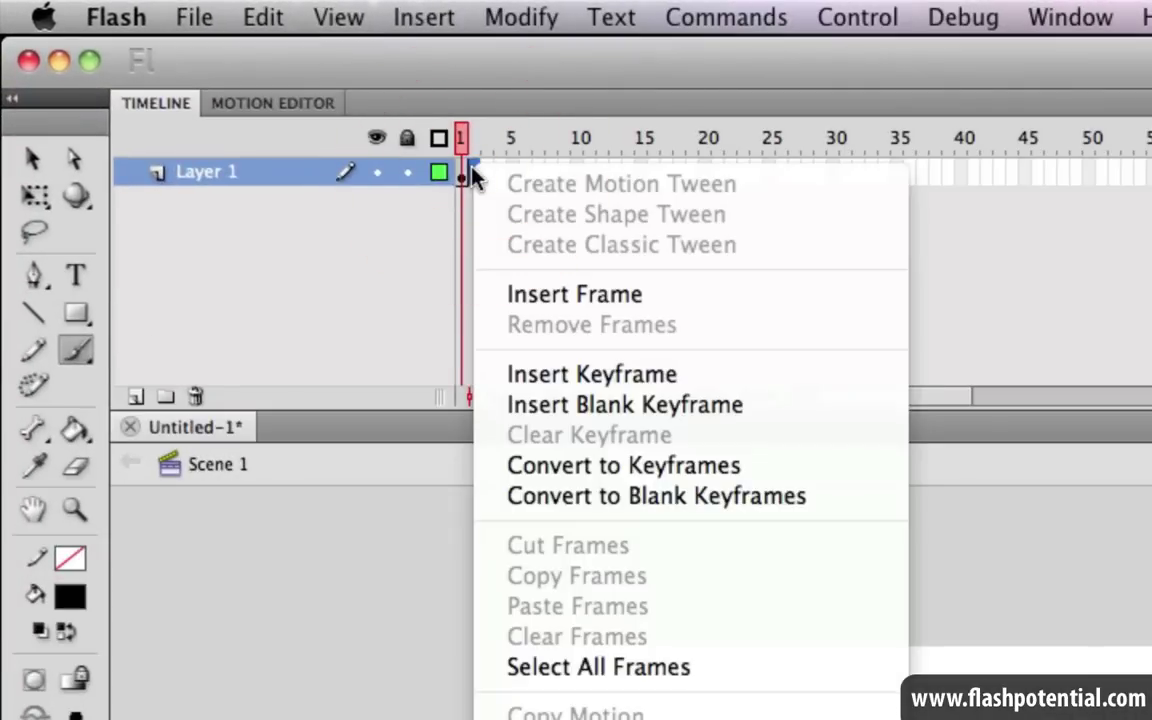
left_click(686, 404)
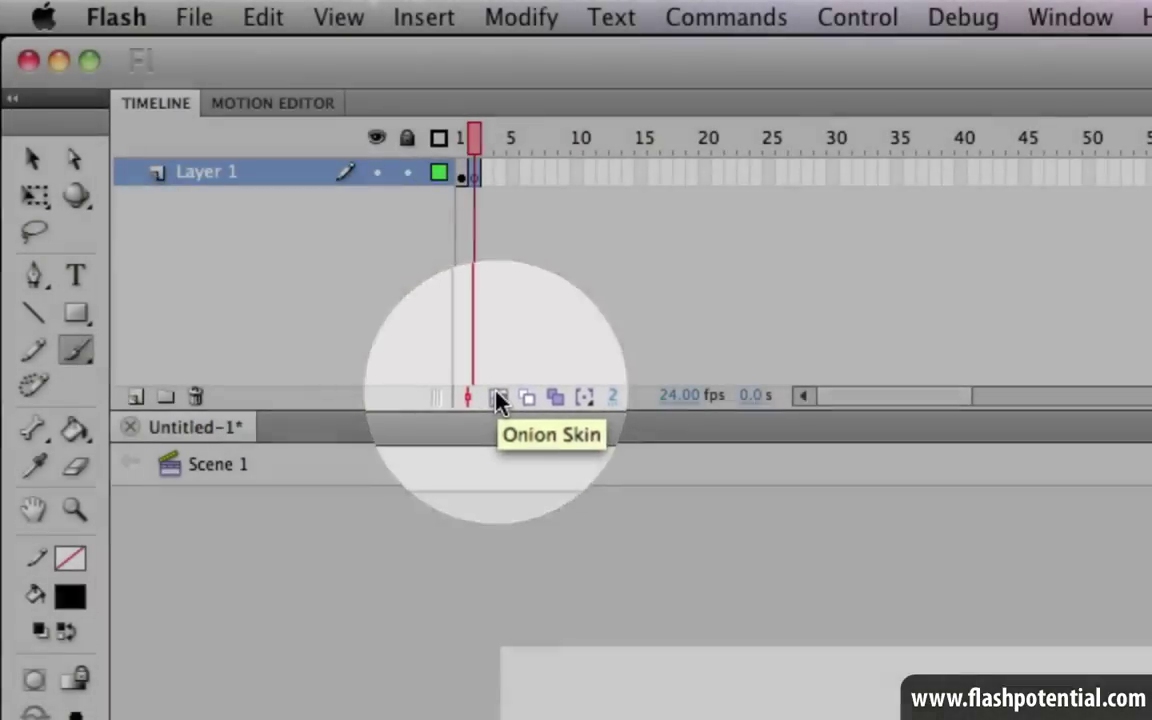
Step: Enable Onion Skin so frame 1's figure shows faintly behind frame 2
left_click(499, 401)
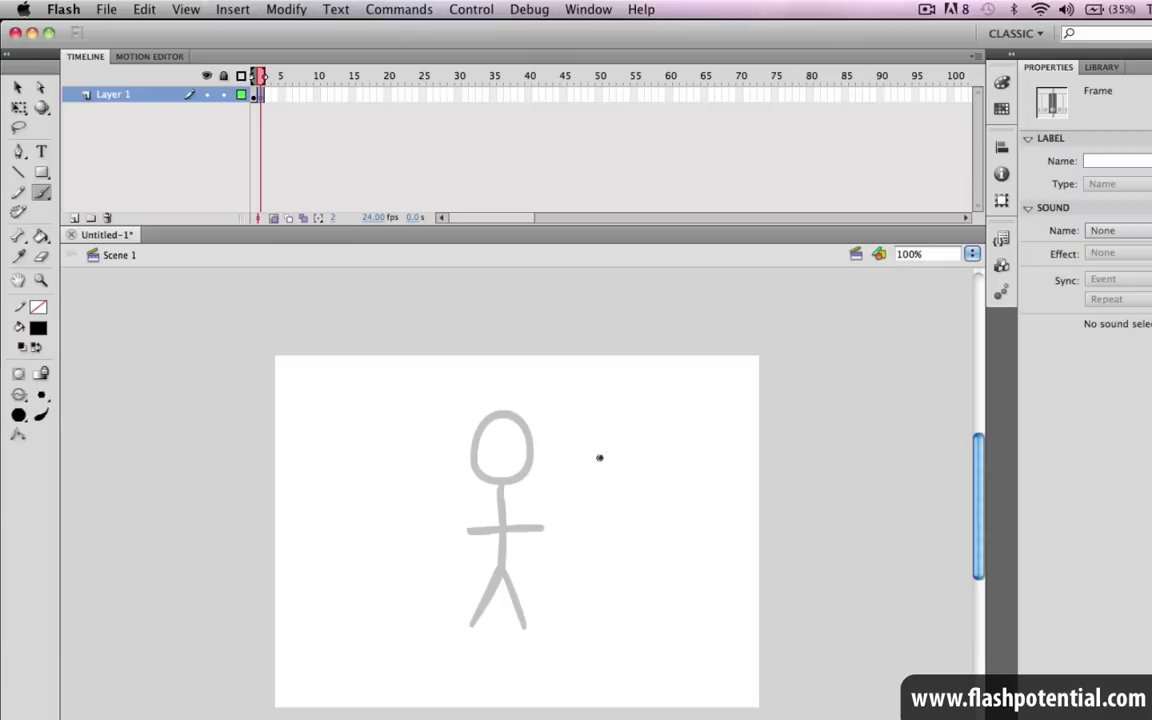
Step: Trace the head, body and legs over the faded figure on frame 2
mouse_move(498, 411)
left_mouse_down()
mouse_move(482, 418)
mouse_move(474, 462)
mouse_move(525, 477)
mouse_move(533, 438)
mouse_move(505, 411)
left_mouse_up()
mouse_move(502, 483)
left_mouse_down()
mouse_move(505, 568)
mouse_move(472, 621)
left_mouse_up()
left_click_drag(503, 572, 526, 627)
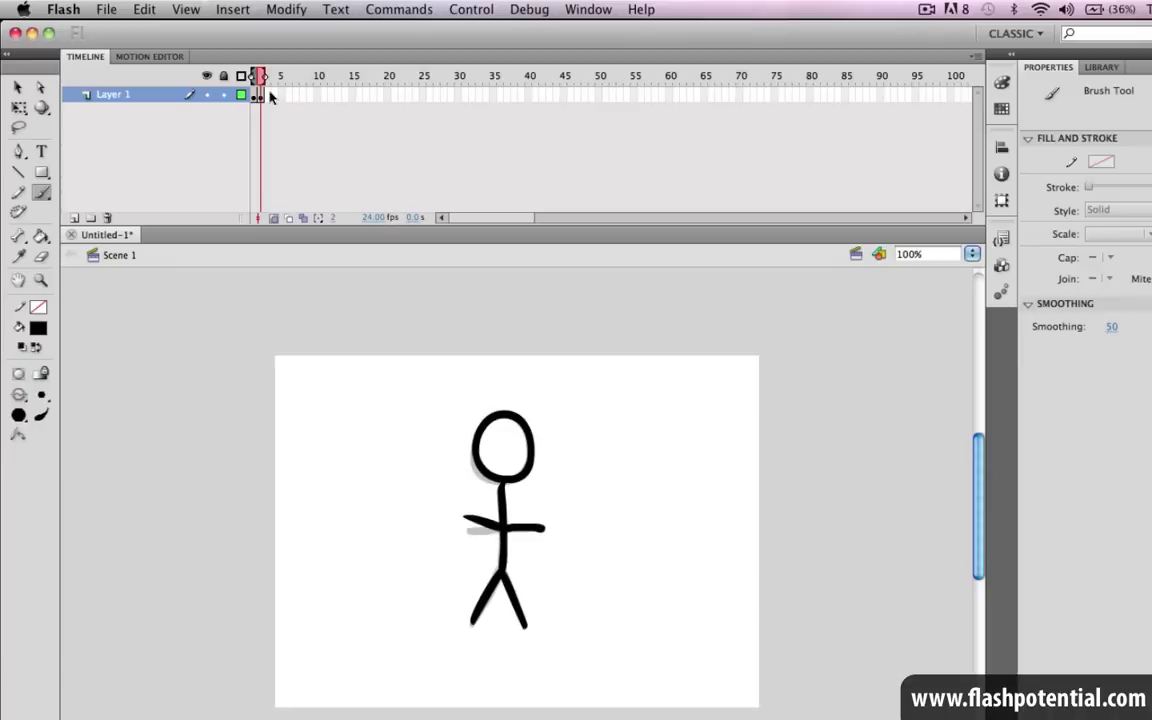
Step: Add a blank keyframe at frame 3 and redraw the figure with one arm raised higher
right_click(270, 94)
left_click(352, 223)
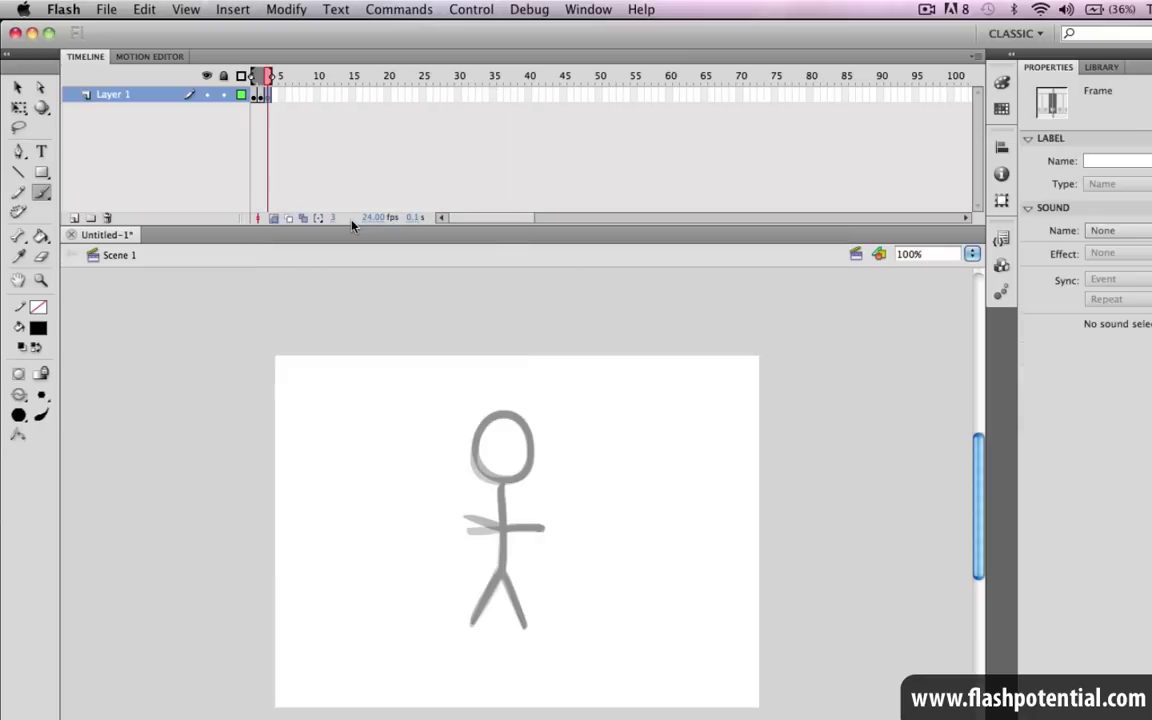
mouse_move(502, 412)
left_mouse_down()
mouse_move(474, 455)
mouse_move(502, 412)
left_mouse_up()
mouse_move(502, 485)
left_mouse_down()
mouse_move(504, 560)
mouse_move(470, 625)
left_mouse_up()
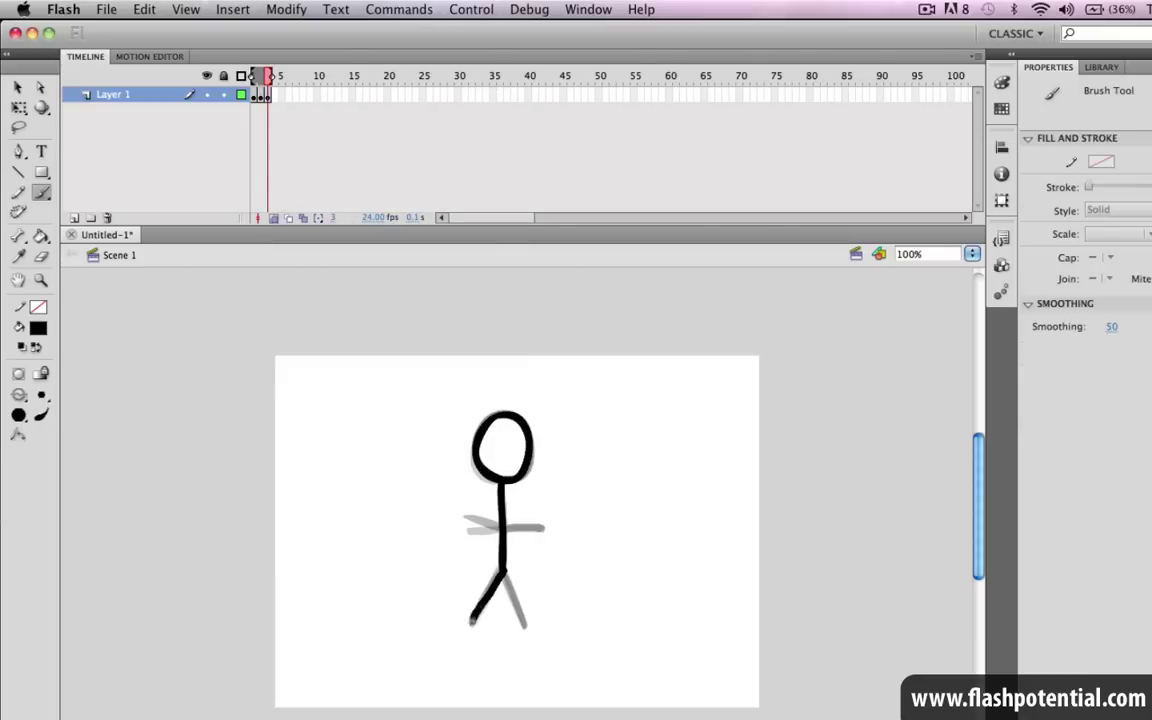
left_click_drag(502, 570, 527, 625)
left_click_drag(503, 527, 545, 525)
left_click_drag(503, 528, 465, 510)
Step: Add a blank keyframe at frame 4 and redraw the figure with the arm raised
right_click(276, 94)
left_click(358, 223)
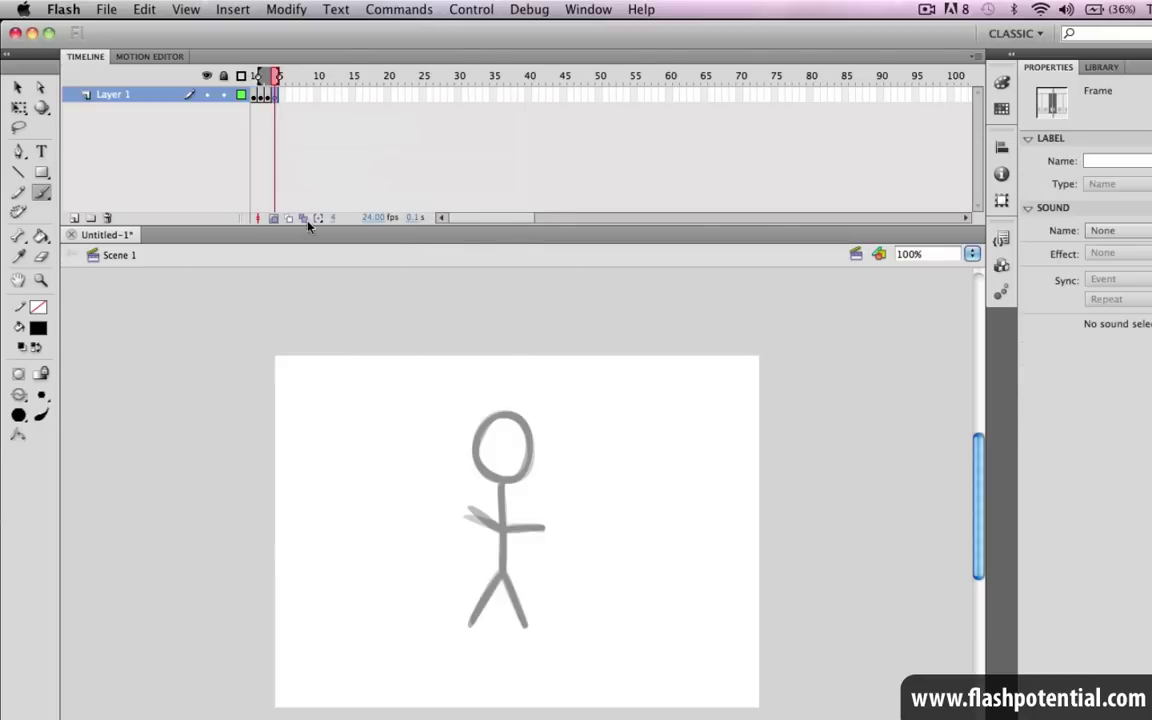
mouse_move(502, 412)
left_mouse_down()
mouse_move(474, 452)
mouse_move(502, 412)
left_mouse_up()
mouse_move(502, 485)
left_mouse_down()
mouse_move(502, 563)
mouse_move(470, 625)
left_mouse_up()
left_click_drag(502, 570, 527, 625)
left_click_drag(503, 527, 540, 526)
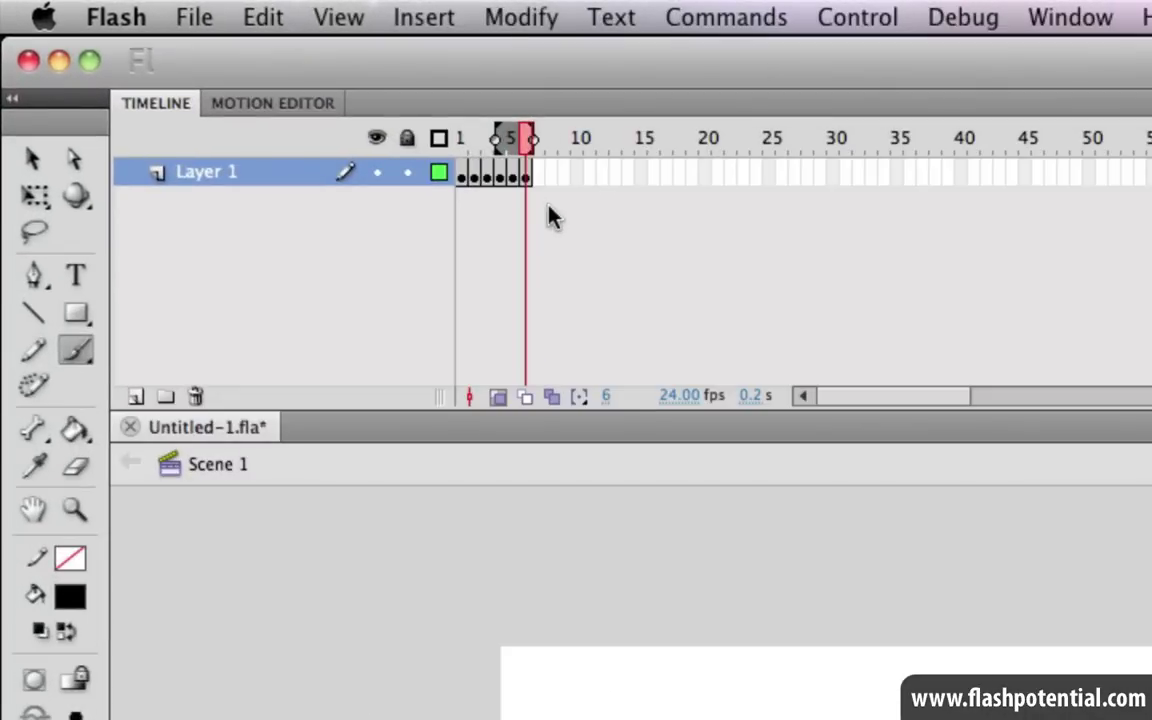
Step: Shift-select frames 1 through 6 and copy them with Copy Frames
left_click(463, 180)
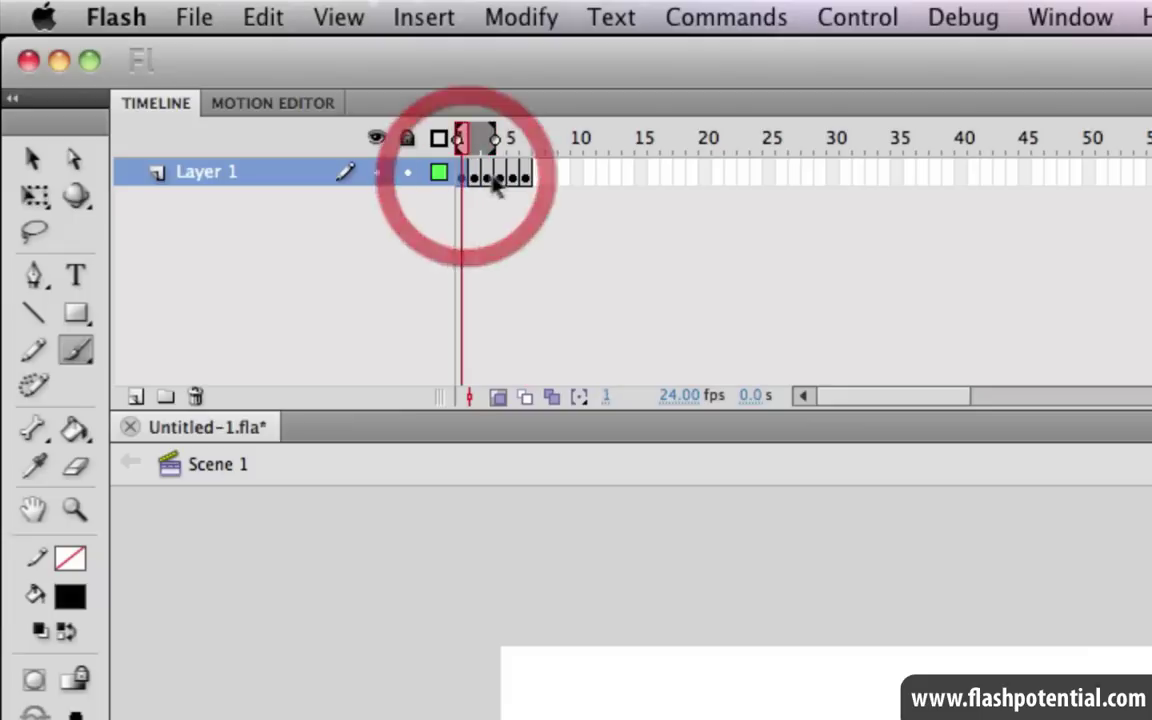
key("shift")
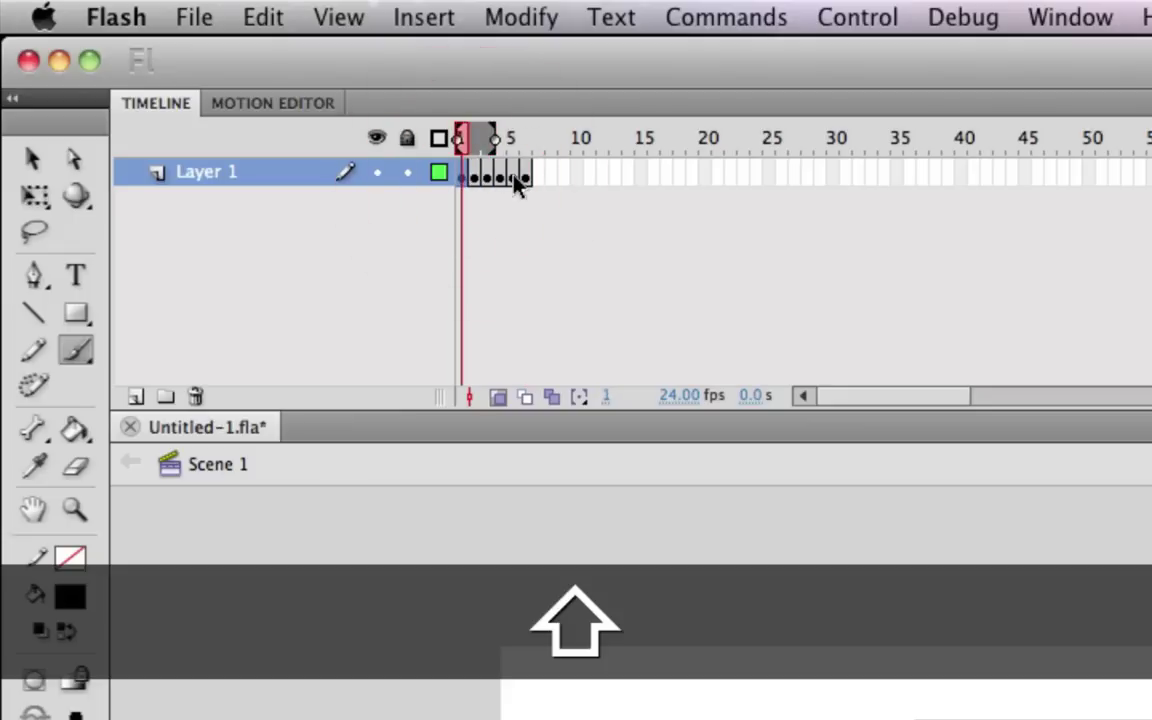
left_click(526, 180, "shift")
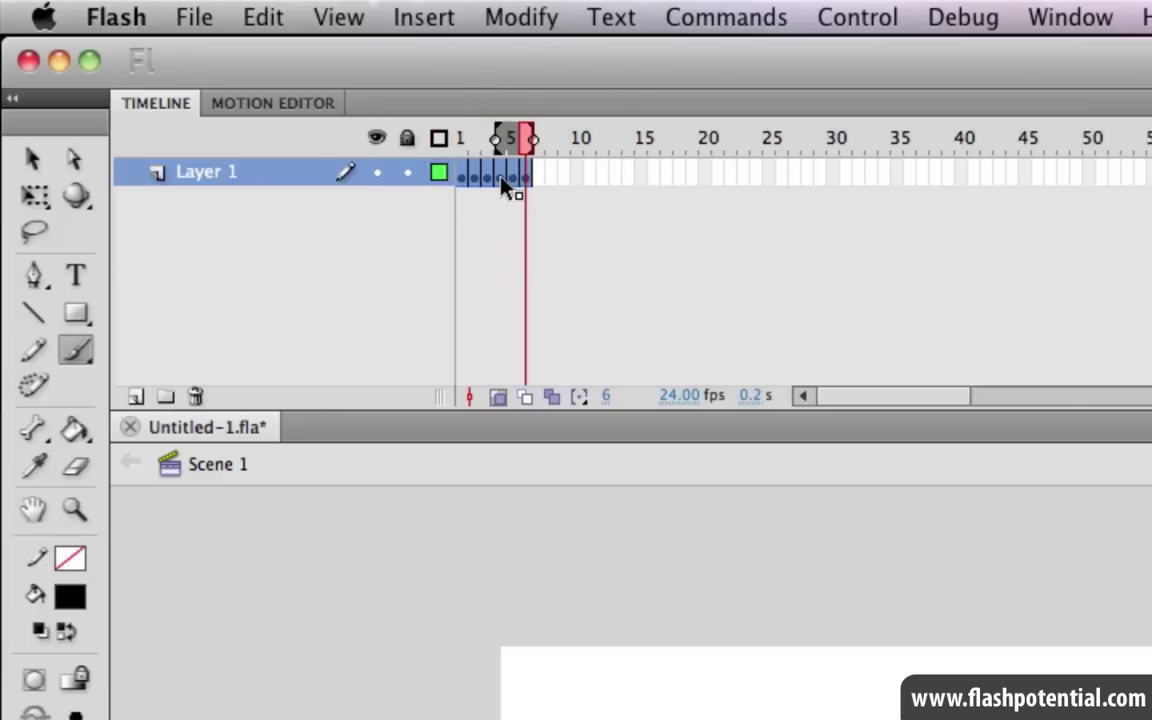
right_click(501, 178)
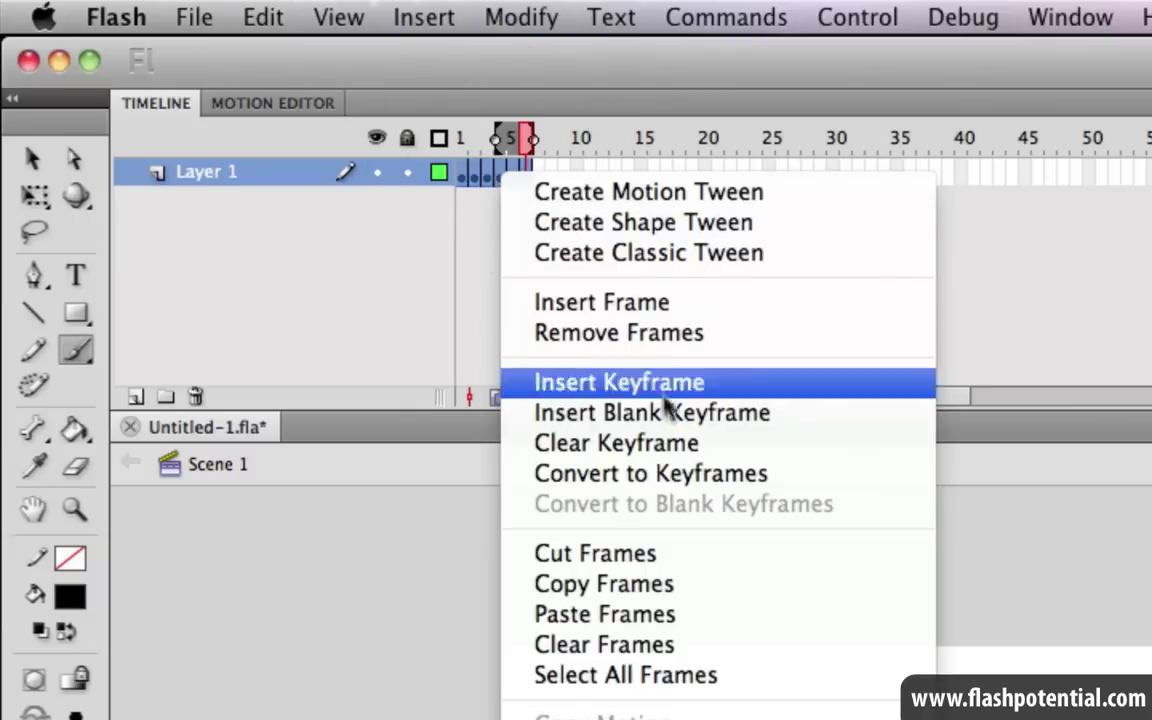
left_click(689, 584)
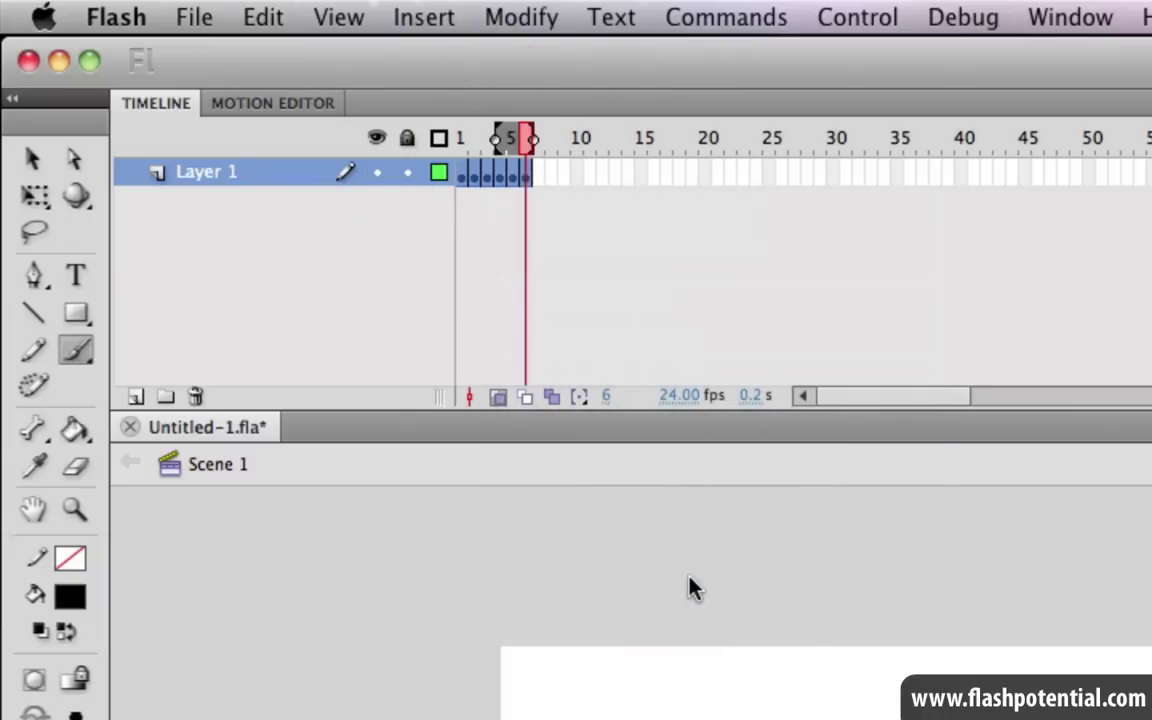
Step: Paste the six frames at frame 7, then reverse frames 7–12 so the arm lowers
right_click(540, 176)
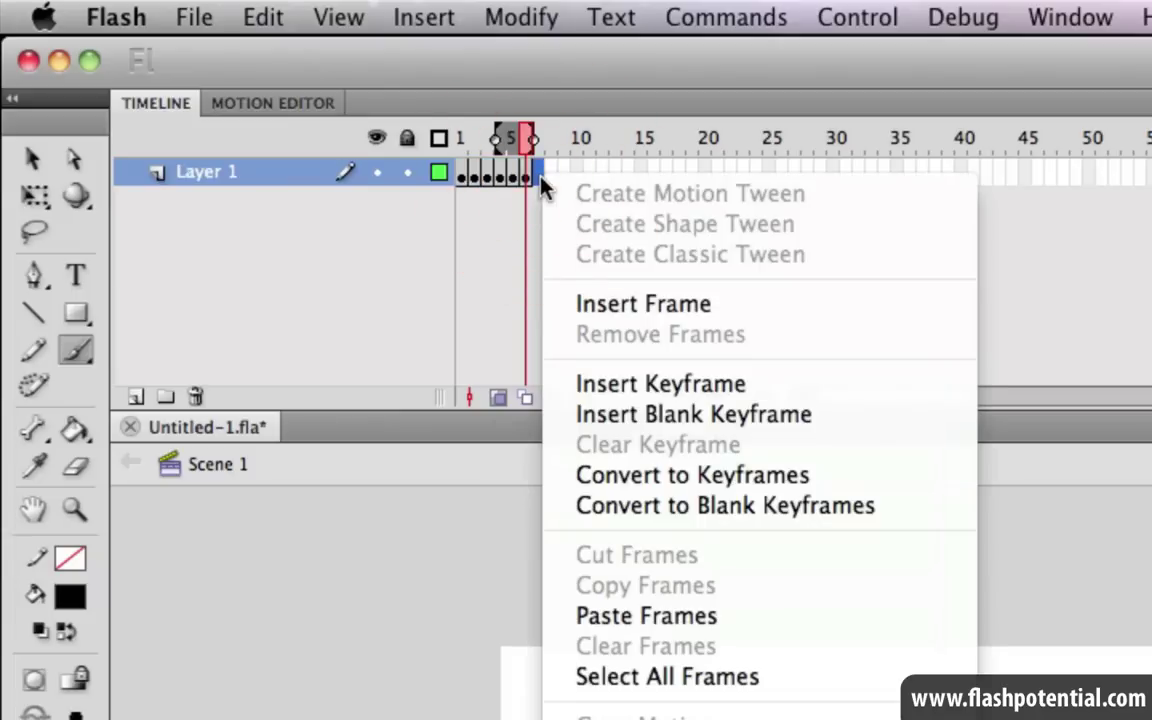
left_click(806, 618)
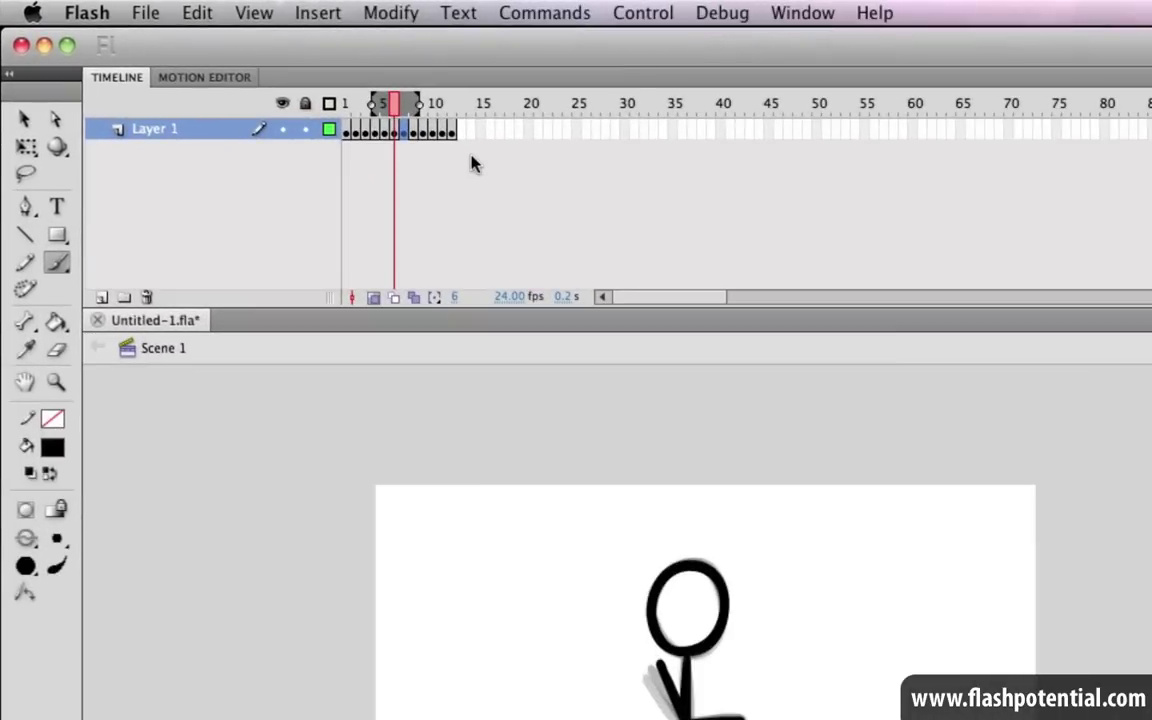
left_click(455, 131)
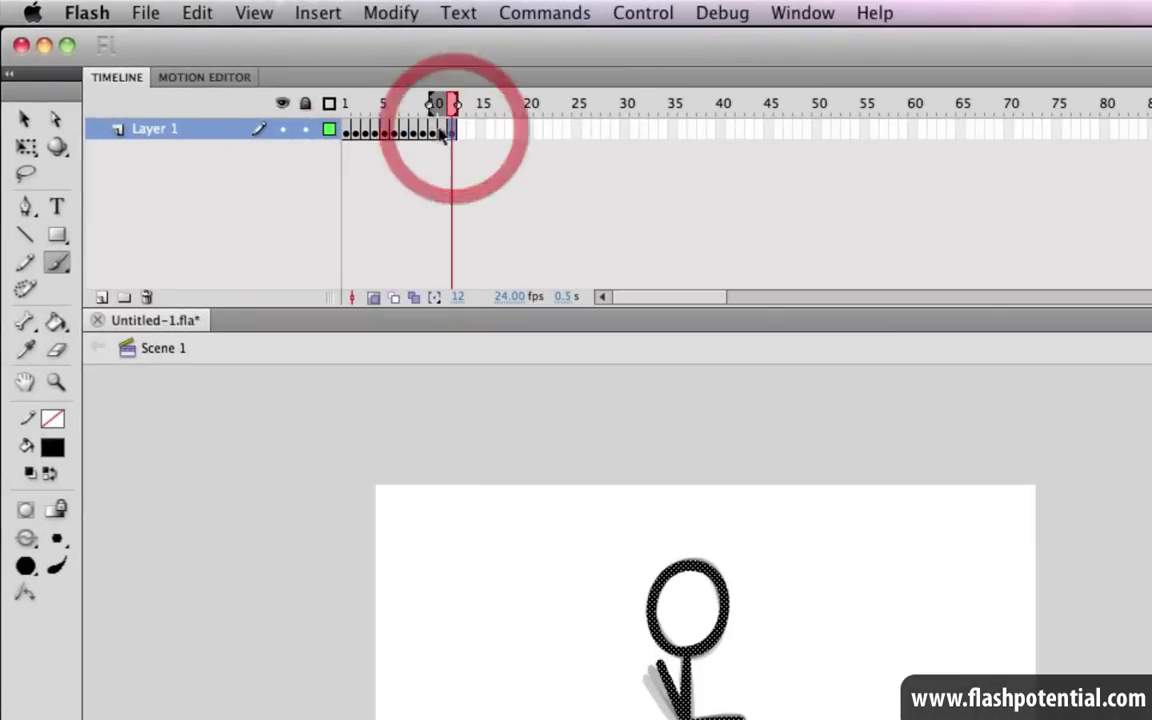
left_click(407, 131, "shift")
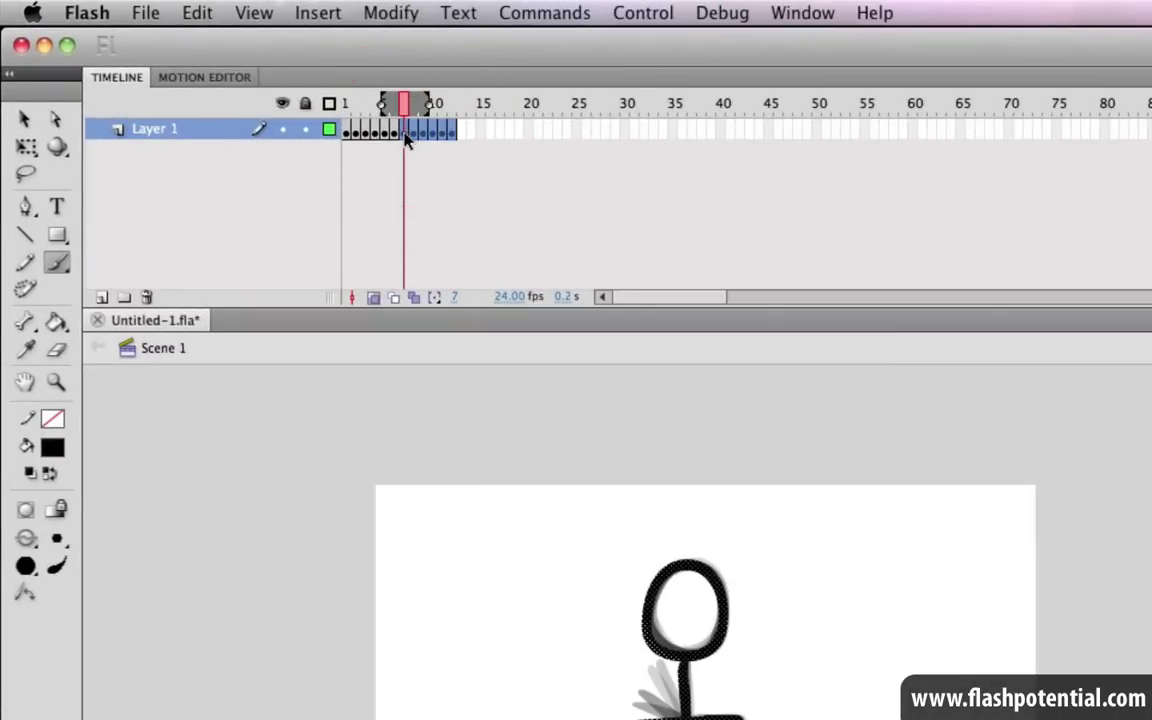
right_click(423, 138)
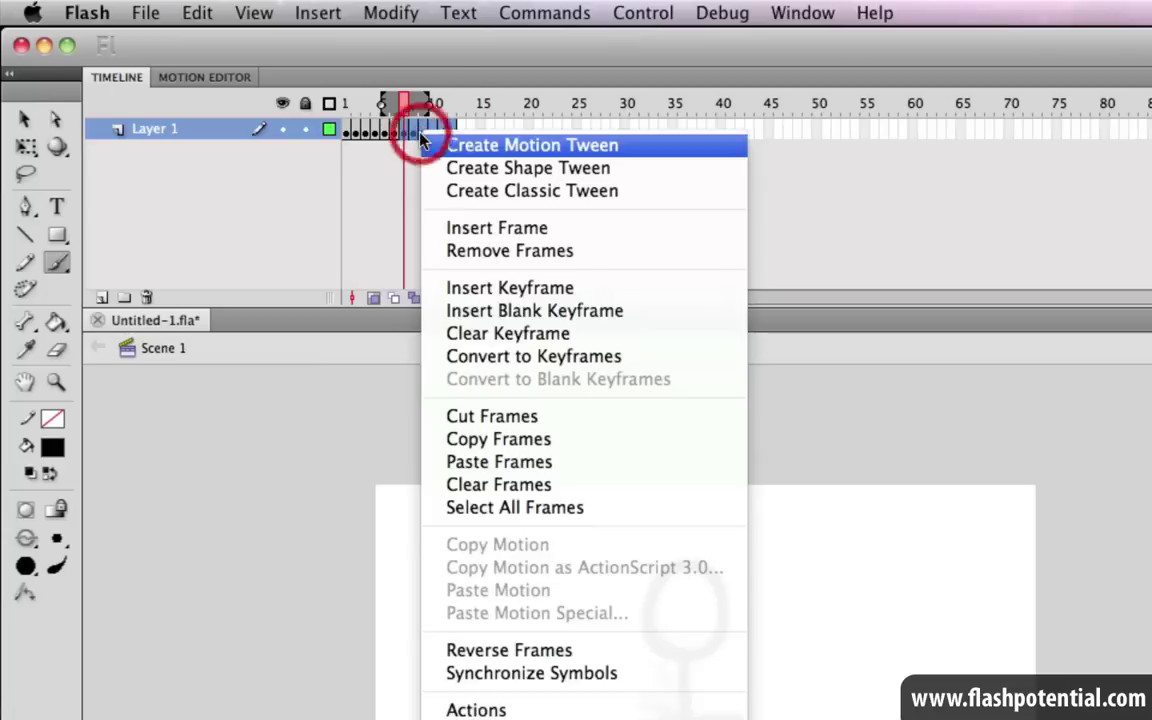
left_click(665, 660)
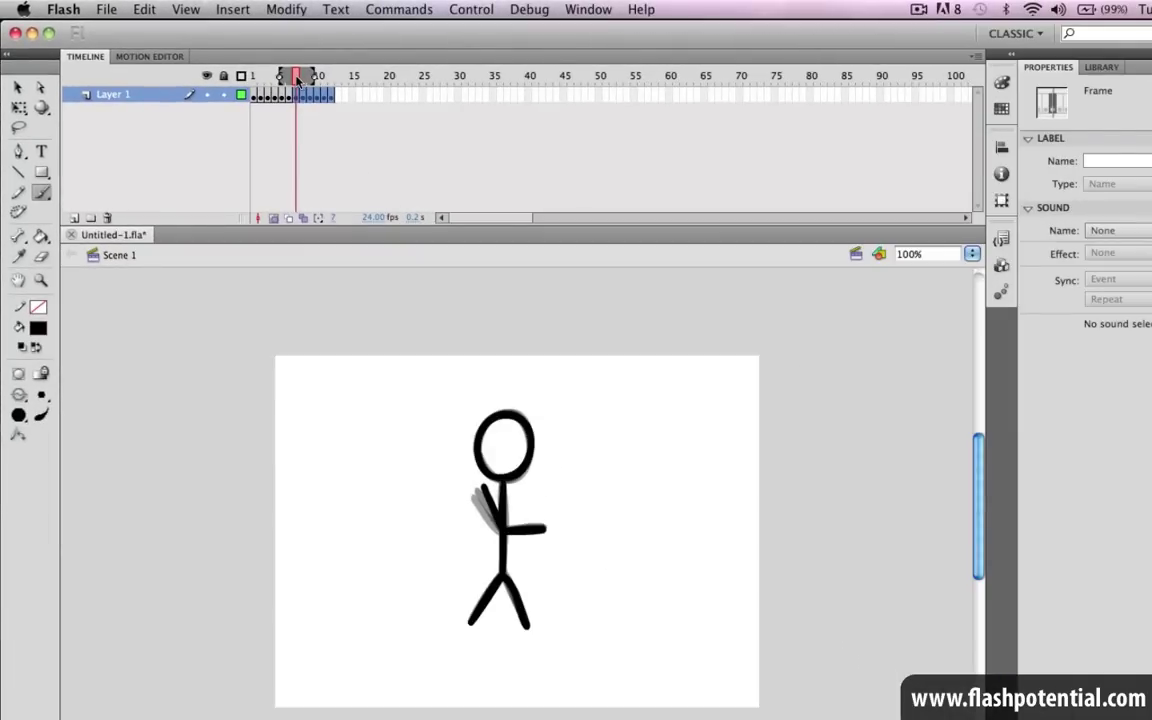
left_click_drag(297, 80, 247, 80)
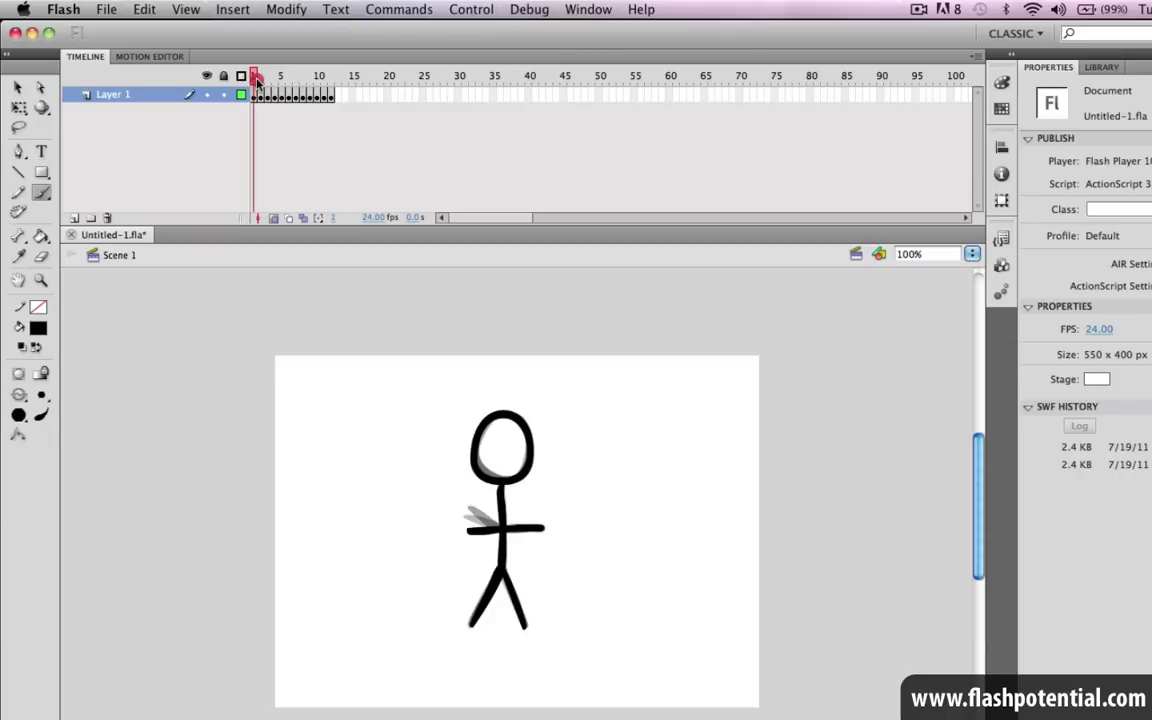
left_click_drag(256, 80, 332, 92)
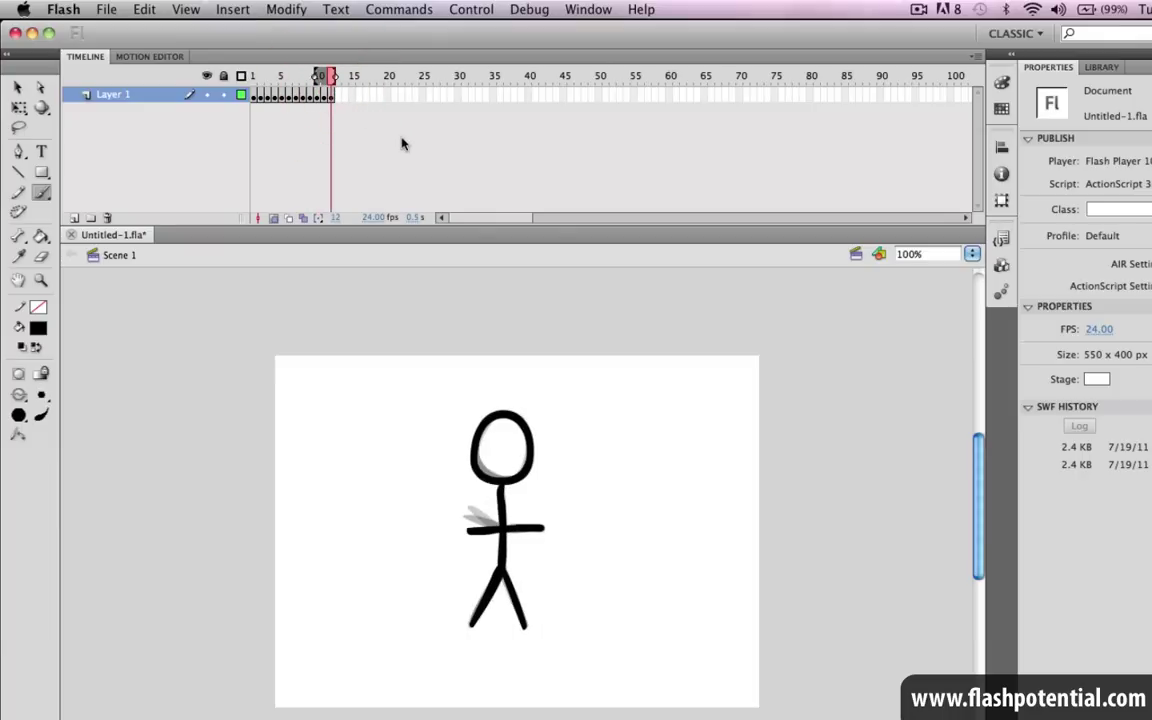
Step: Run Control > Test Movie in Flash Professional to preview Untitled-1.swf looping
left_click(459, 7)
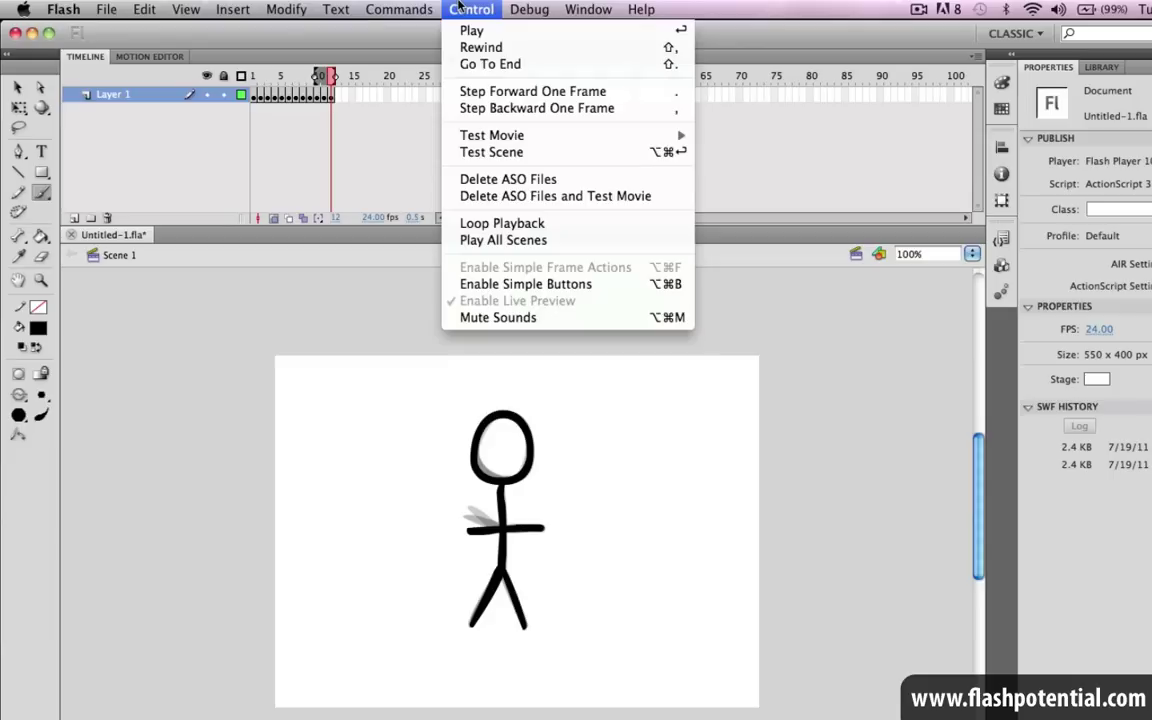
mouse_move(512, 135)
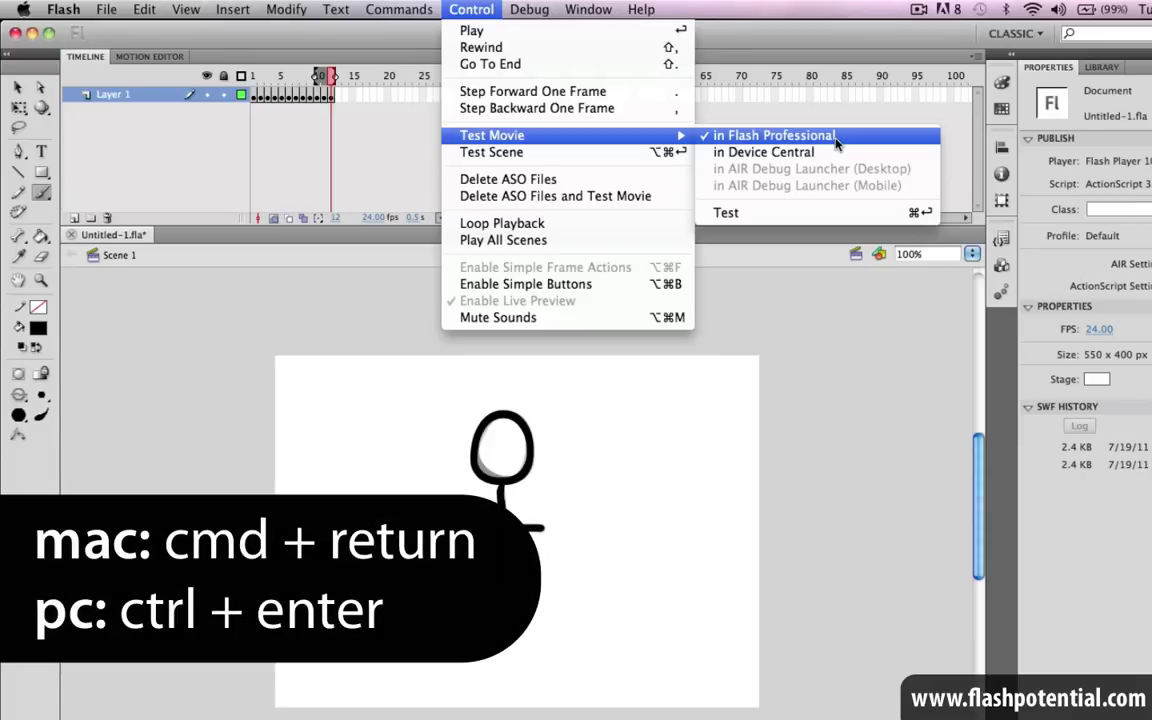
left_click(836, 141)
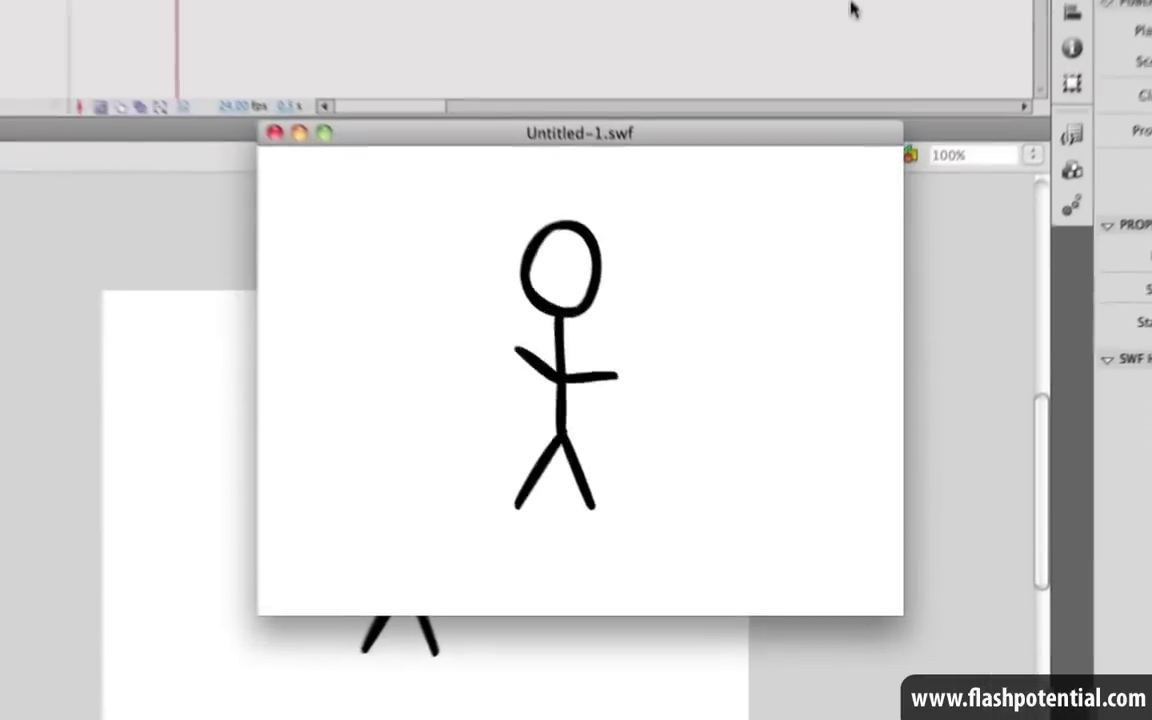